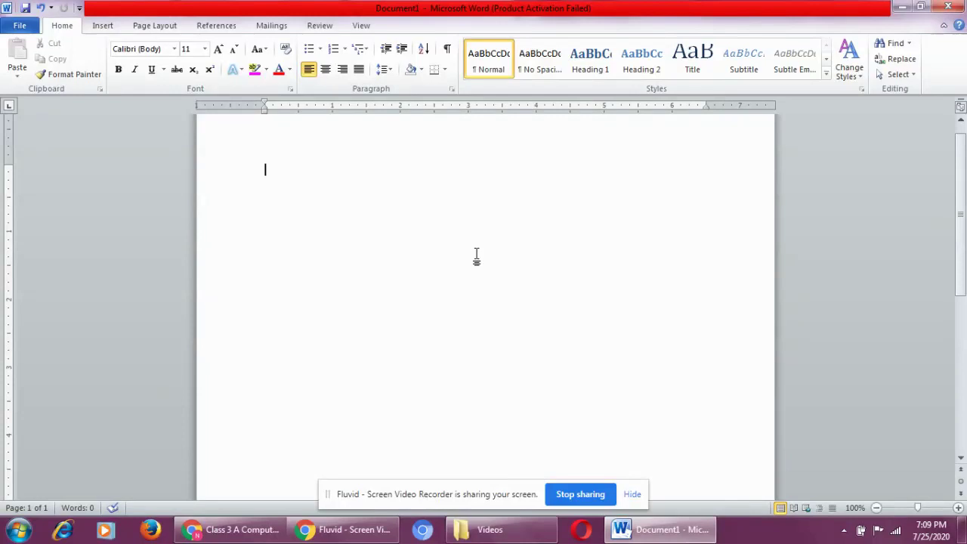
Step: Type some test characters and erase them, leaving the page blank
{"action": "type", "text": "4 dt"}
{"action": "key", "text": "BackSpace"}
{"action": "type", "text": "?"}
{"action": "key", "text": "BackSpace"}
{"action": "key", "text": "BackSpace"}
{"action": "key", "text": "BackSpace"}
{"action": "key", "text": "BackSpace"}
{"action": "key", "text": "BackSpace"}
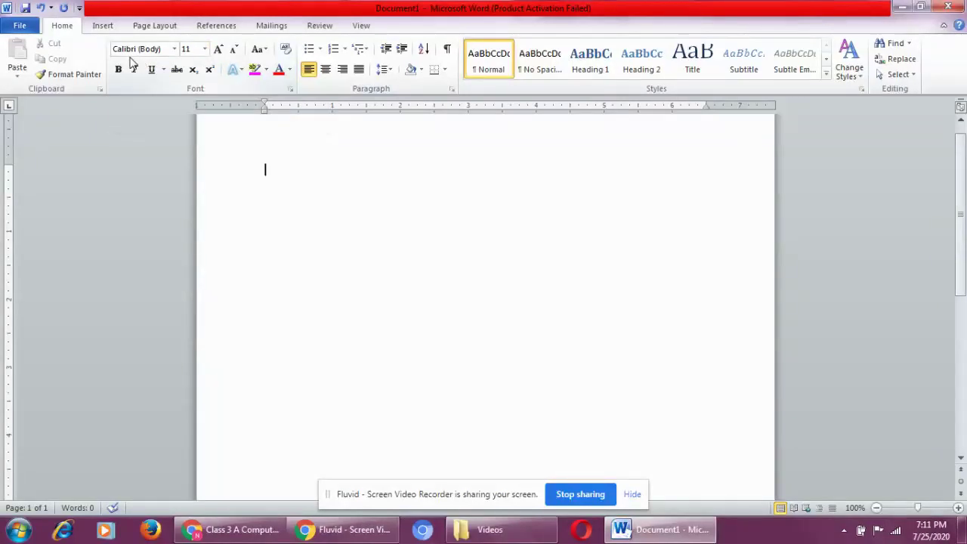
Step: Set the font to Broadway at 16 pt and type 'computer'
{"action": "left_click", "coordinate": [175, 50]}
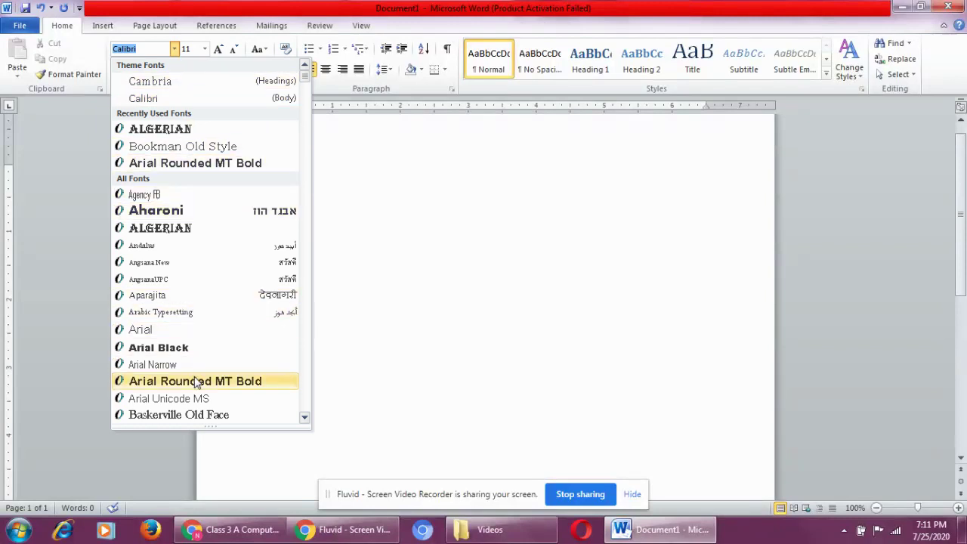
{"action": "left_click", "coordinate": [306, 420]}
{"action": "left_click_drag", "start_coordinate": [306, 420], "coordinate": [306, 420]}
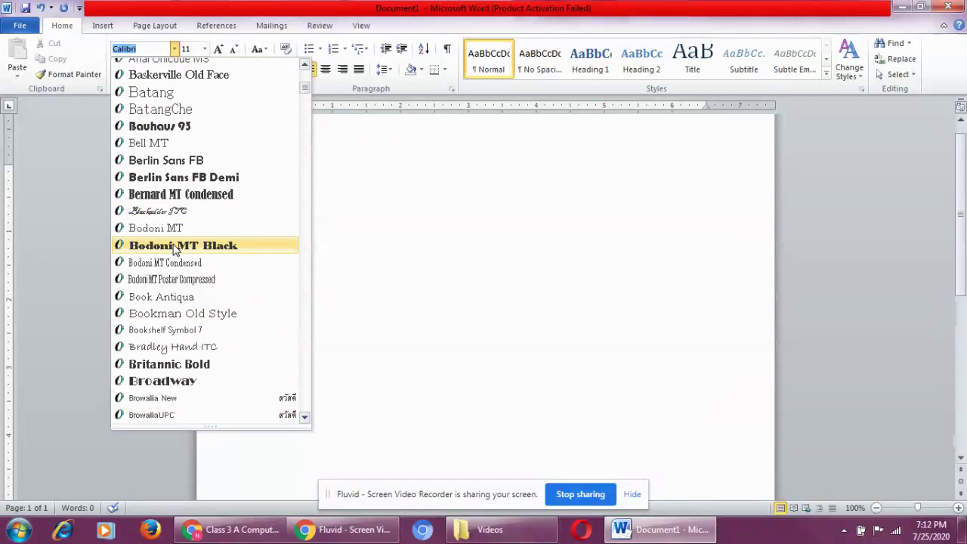
{"action": "left_click_drag", "start_coordinate": [308, 421], "coordinate": [308, 422]}
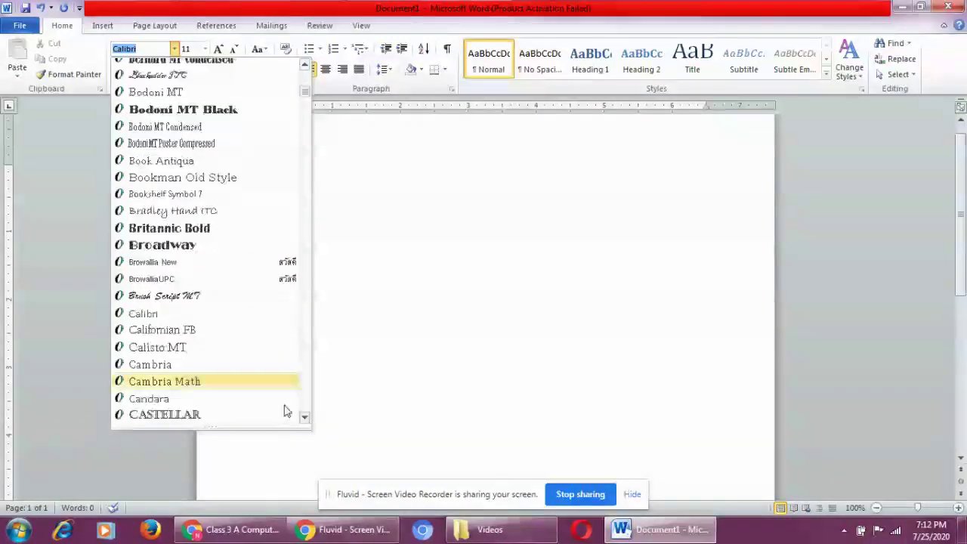
{"action": "left_click", "coordinate": [174, 246]}
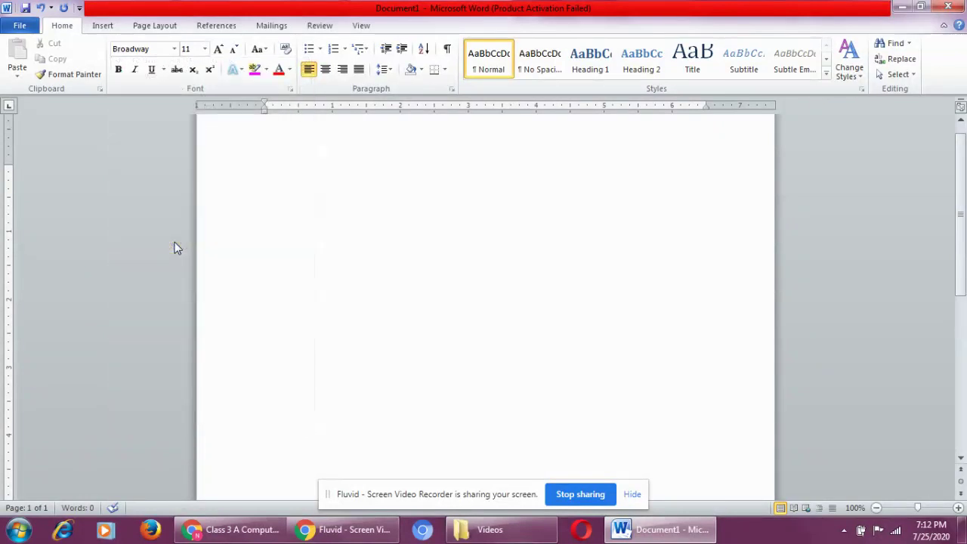
{"action": "left_click", "coordinate": [205, 49]}
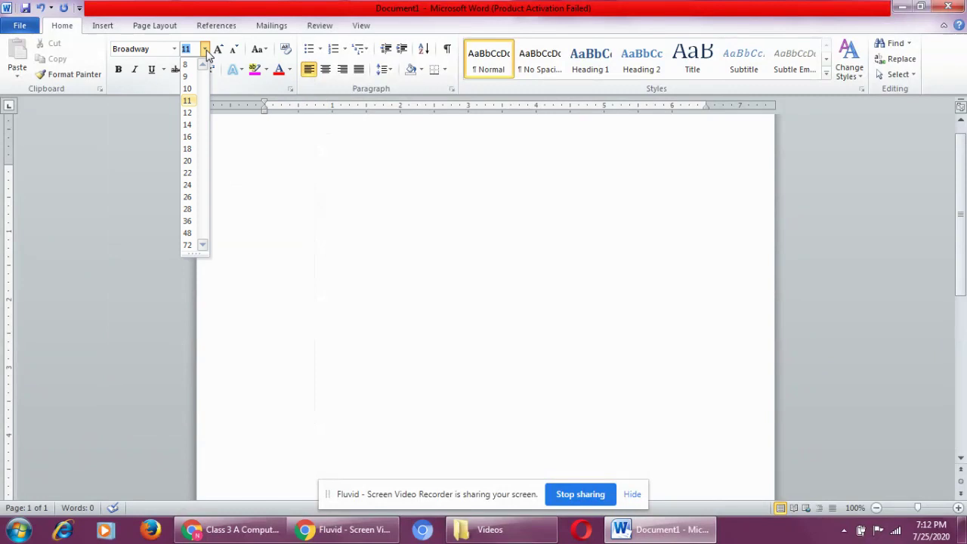
{"action": "left_click", "coordinate": [189, 136]}
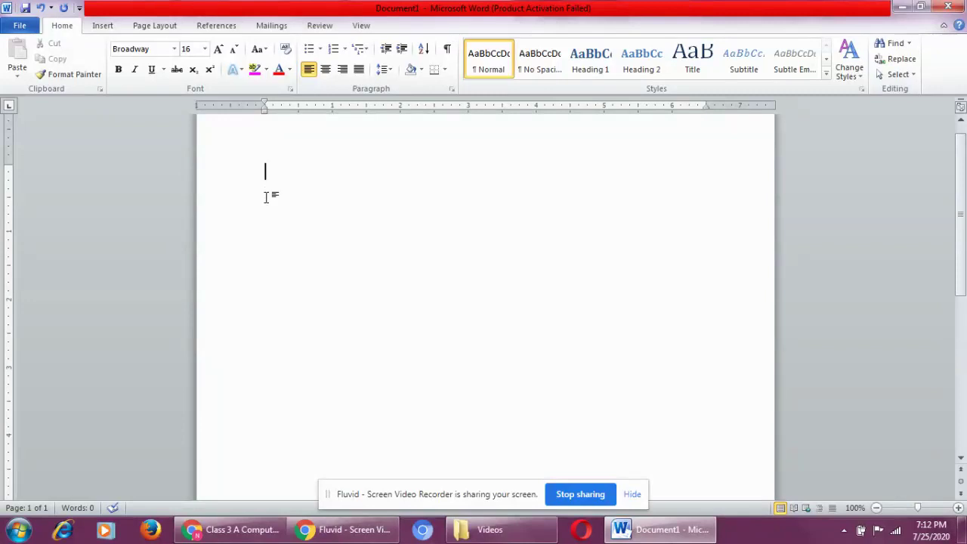
{"action": "type", "text": "computer"}
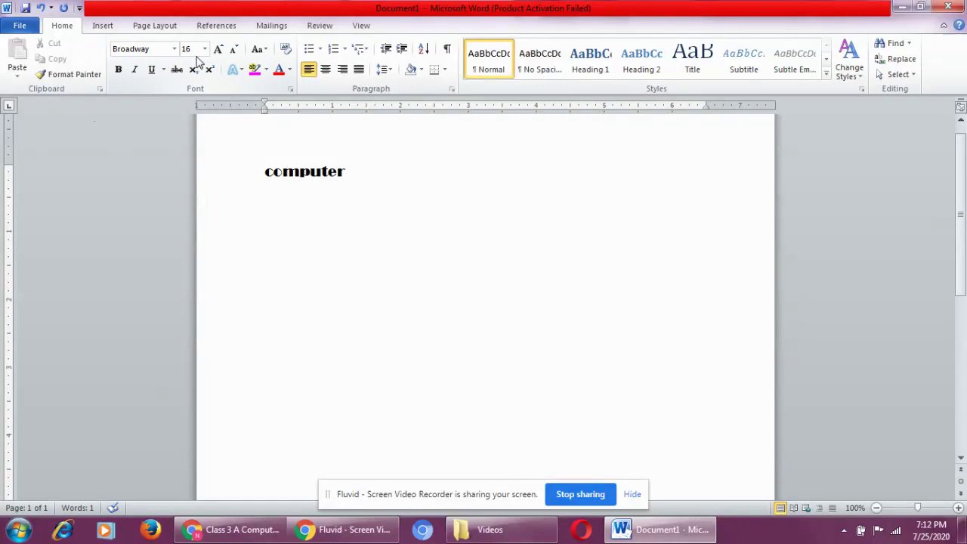
Step: Change 'computer' to Algerian, sizing it first to 22 pt and then to 72 pt
{"action": "left_click", "coordinate": [247, 182]}
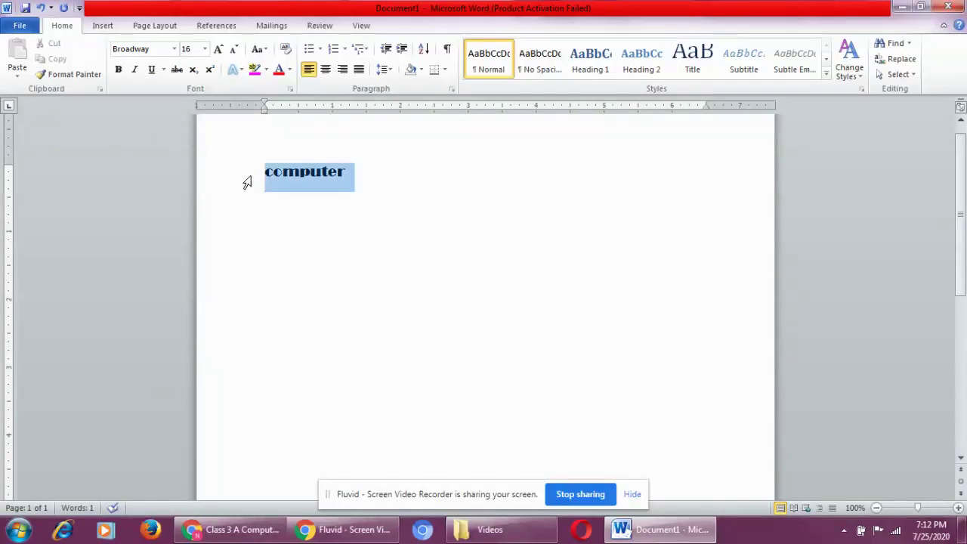
{"action": "left_click", "coordinate": [174, 48]}
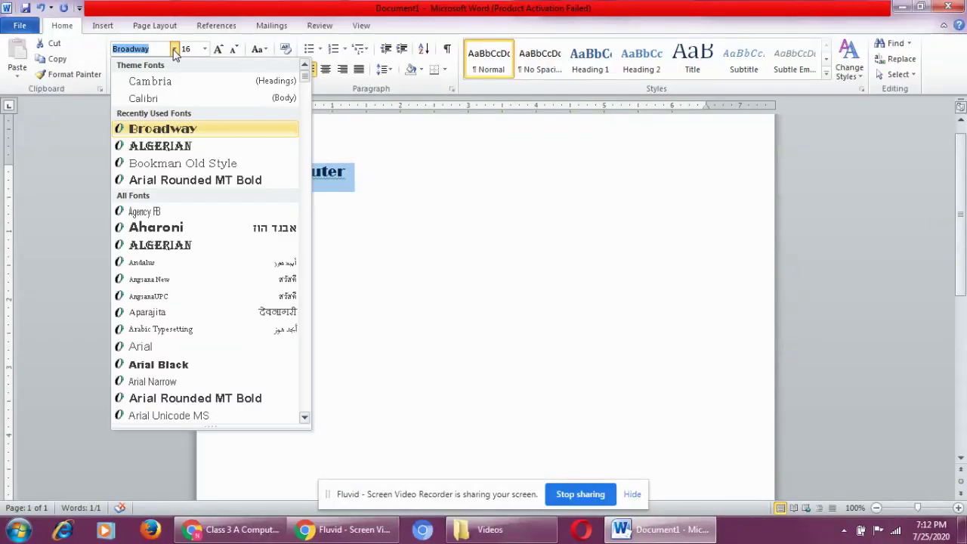
{"action": "left_click", "coordinate": [180, 148]}
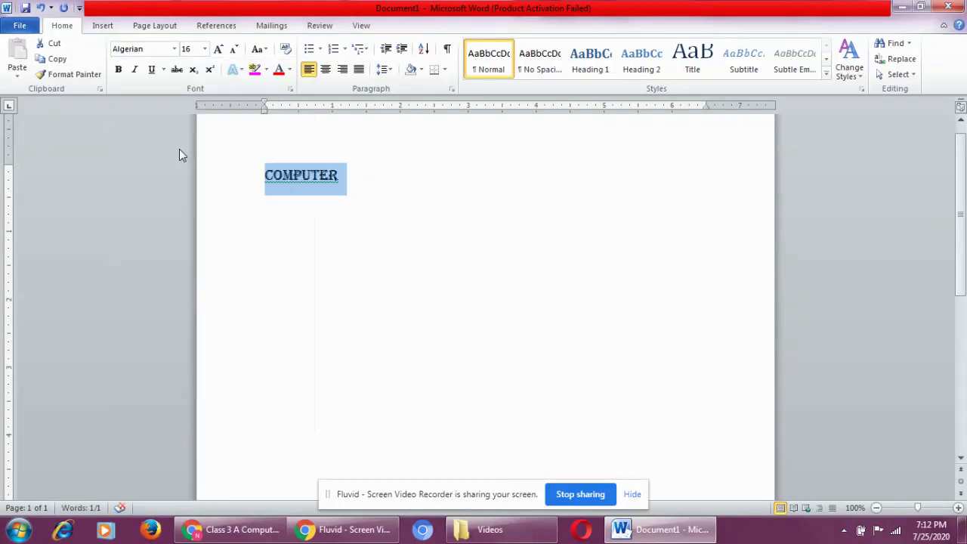
{"action": "left_click", "coordinate": [204, 50]}
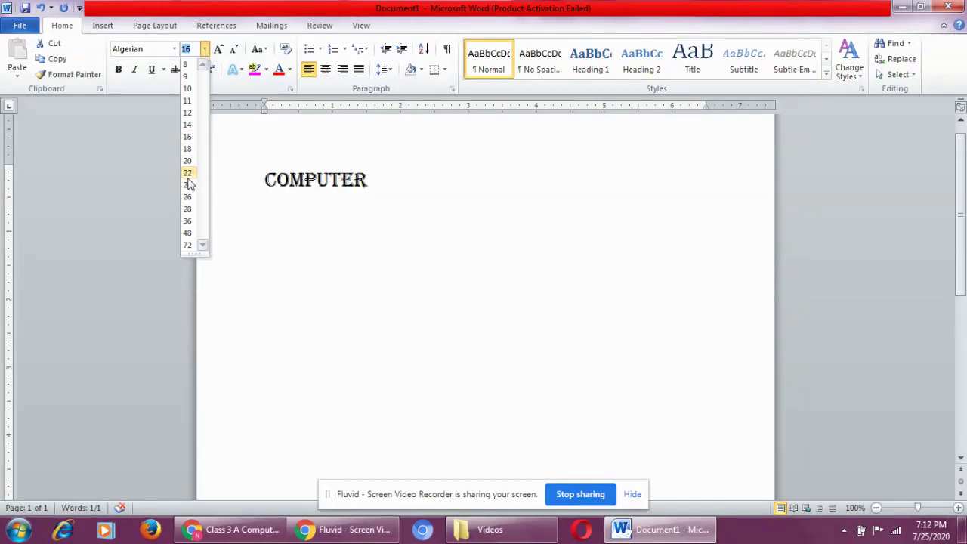
{"action": "left_click", "coordinate": [188, 176]}
{"action": "left_click", "coordinate": [205, 49]}
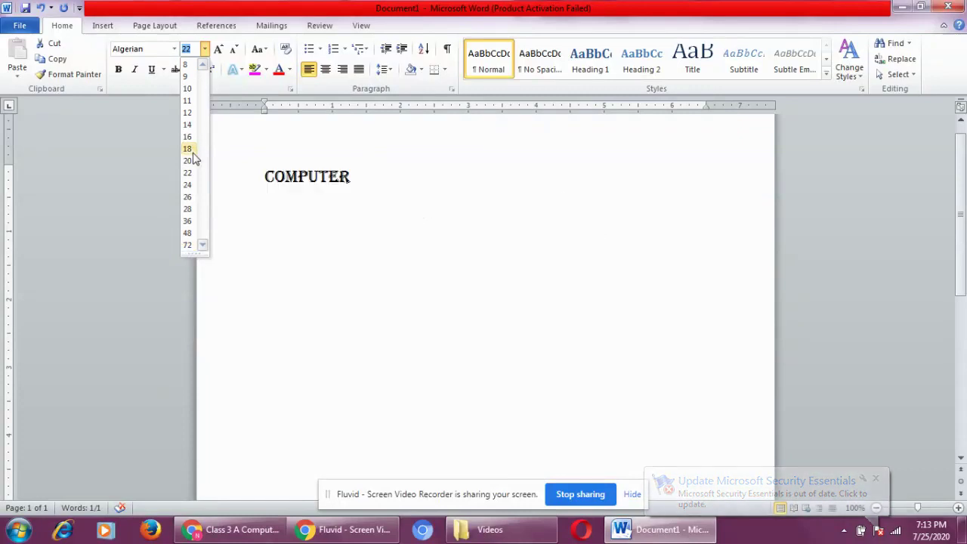
{"action": "left_click", "coordinate": [189, 245]}
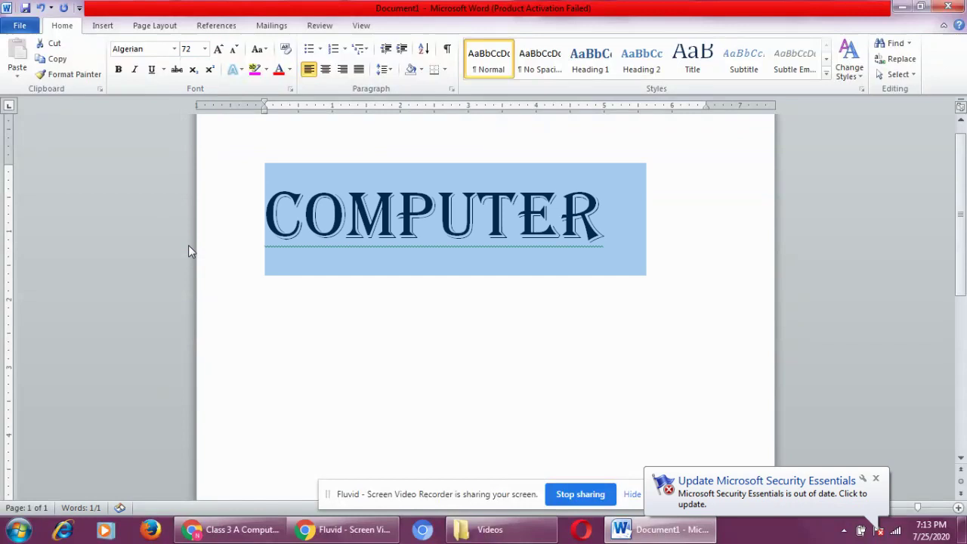
{"action": "left_click", "coordinate": [174, 50]}
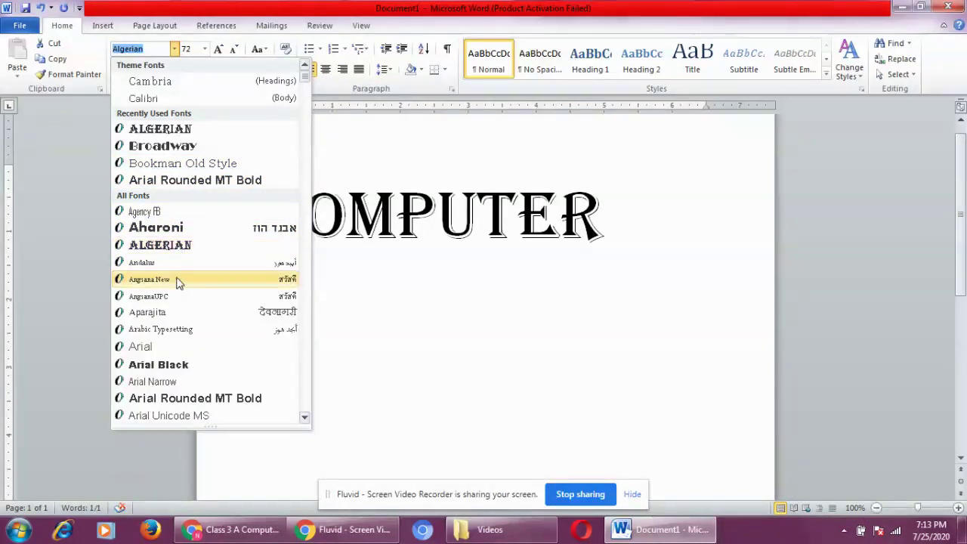
{"action": "left_click", "coordinate": [180, 400]}
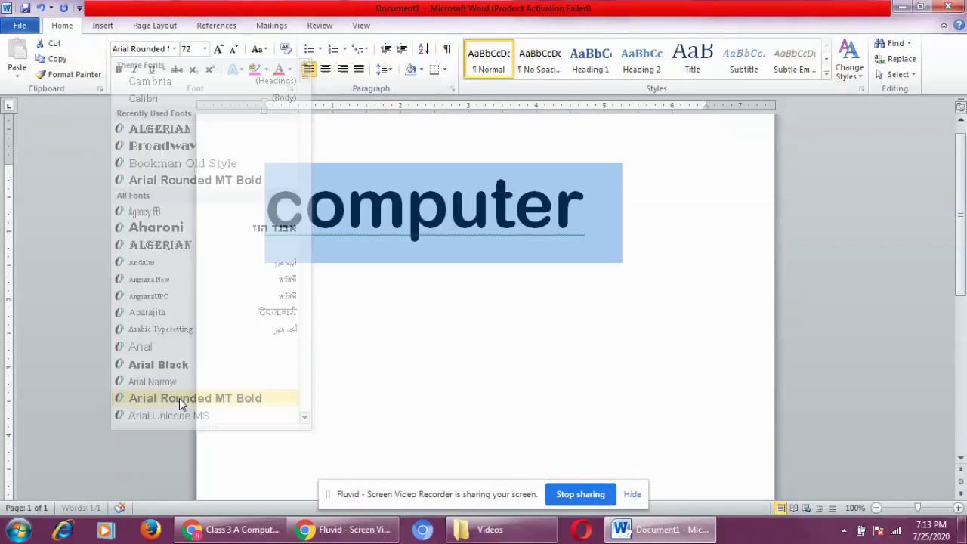
{"action": "left_click", "coordinate": [408, 277]}
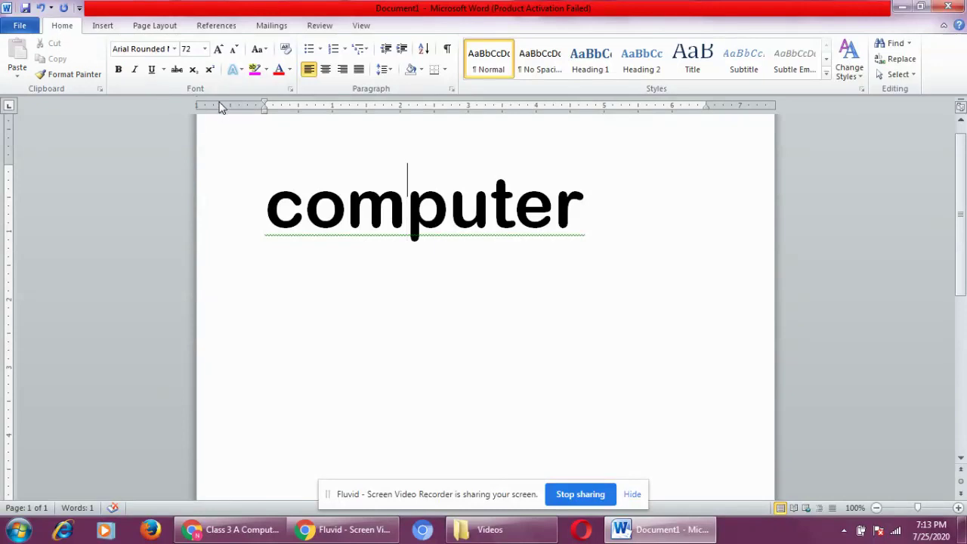
{"action": "left_click", "coordinate": [263, 210]}
{"action": "left_click", "coordinate": [595, 216]}
Step: Reset the word 'computer' to Calibri at 16 pt, then deselect it
{"action": "left_click", "coordinate": [219, 232]}
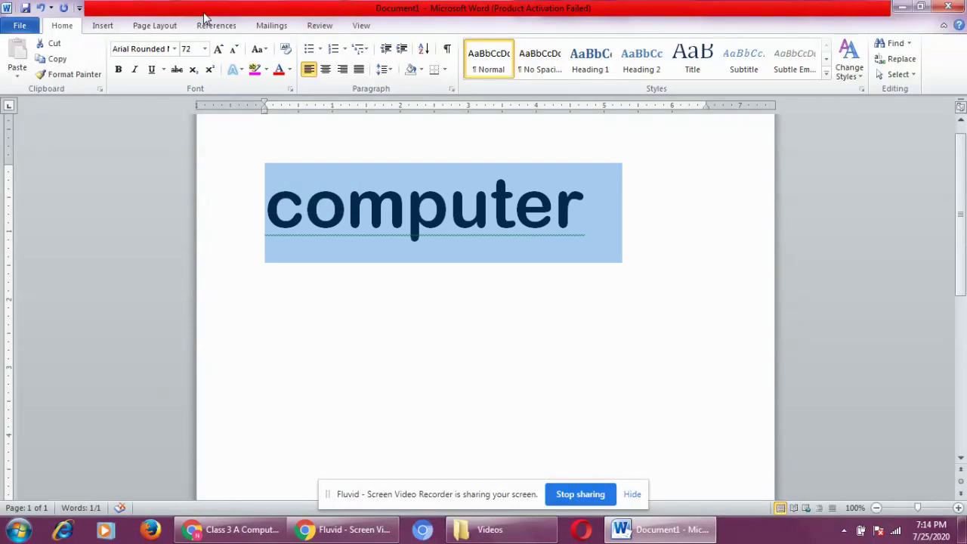
{"action": "left_click", "coordinate": [173, 49]}
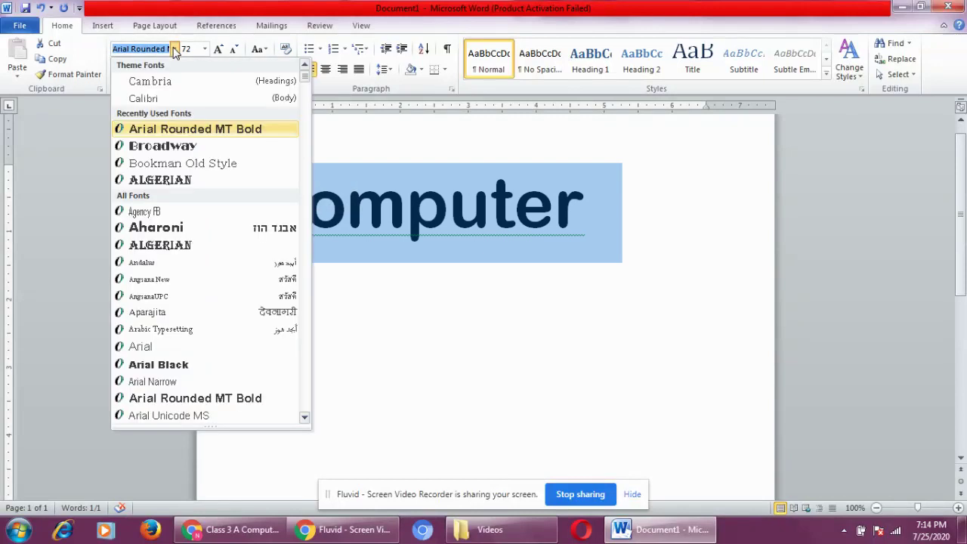
{"action": "left_click", "coordinate": [167, 98]}
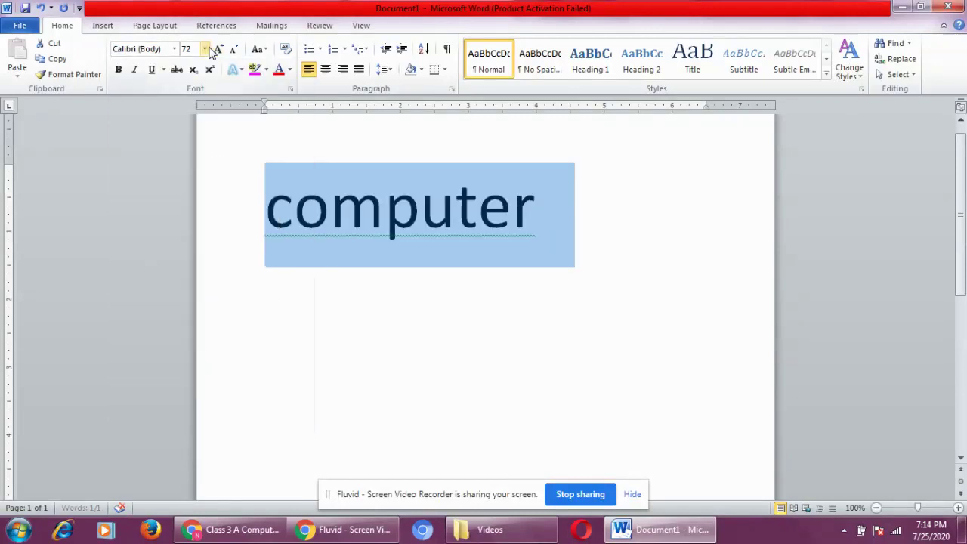
{"action": "left_click", "coordinate": [204, 49]}
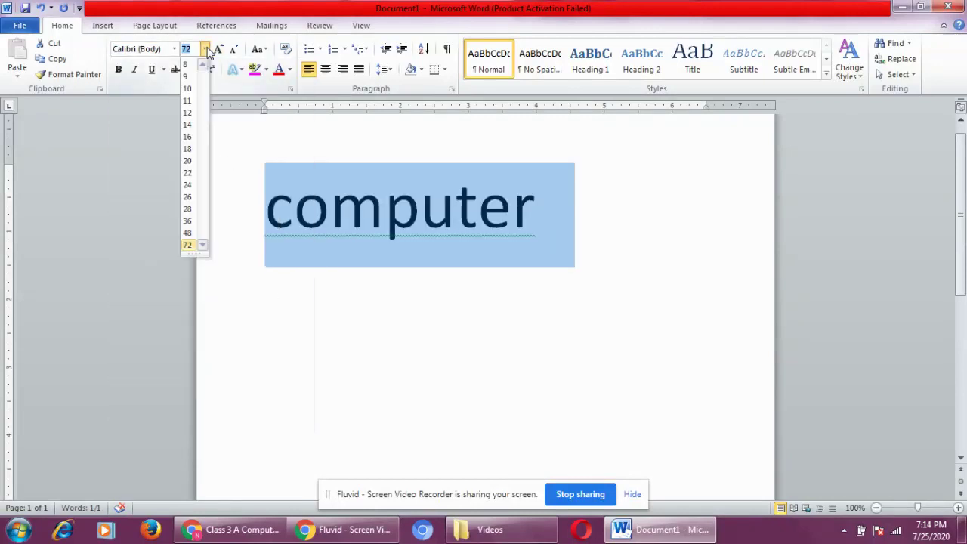
{"action": "left_click", "coordinate": [191, 139]}
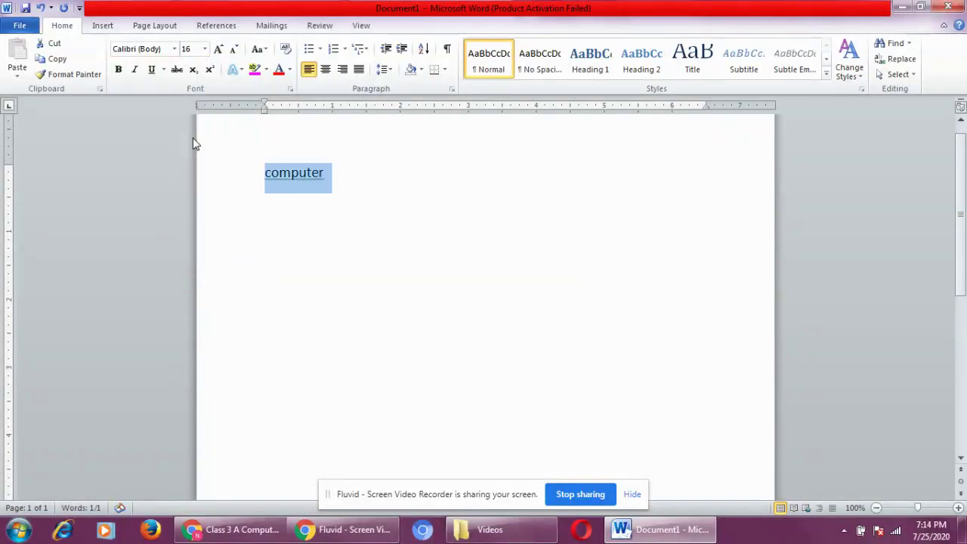
{"action": "left_click", "coordinate": [346, 218]}
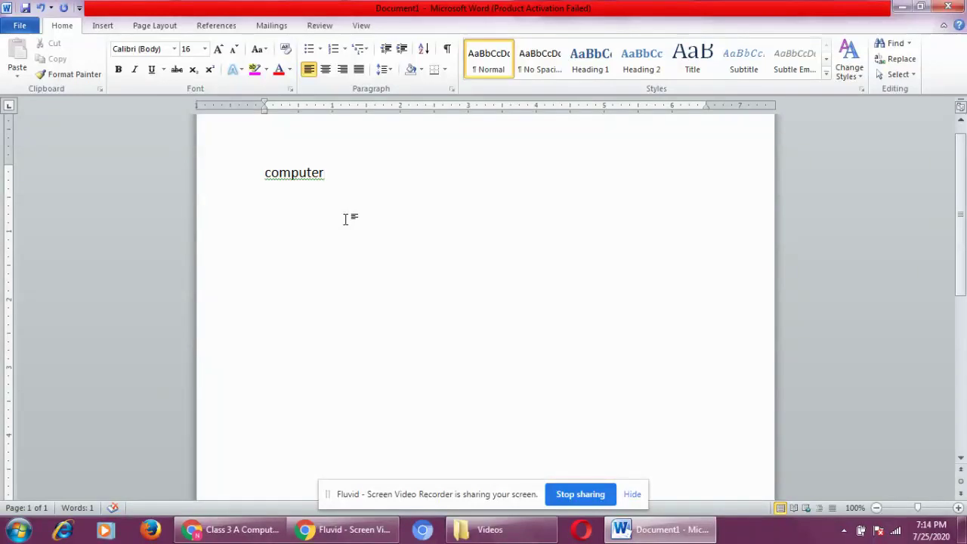
{"action": "left_click", "coordinate": [244, 185]}
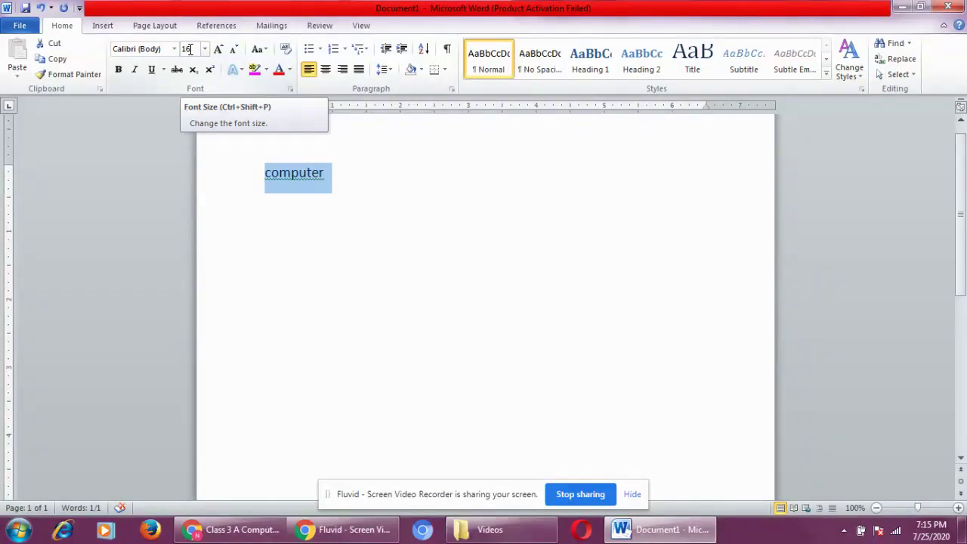
Step: Make 'computer' bold, italic and underlined, and enlarge it to 72 pt
{"action": "left_click", "coordinate": [118, 72]}
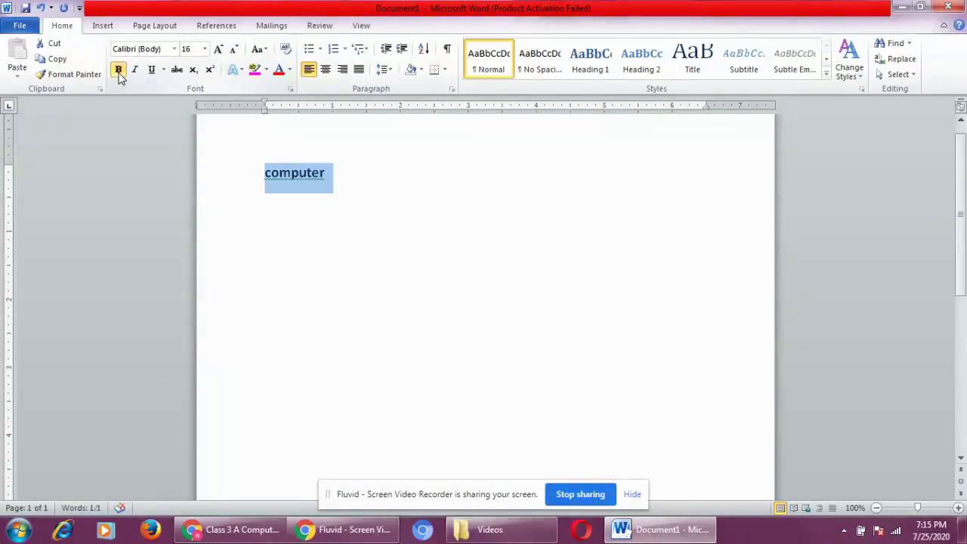
{"action": "left_click", "coordinate": [134, 73]}
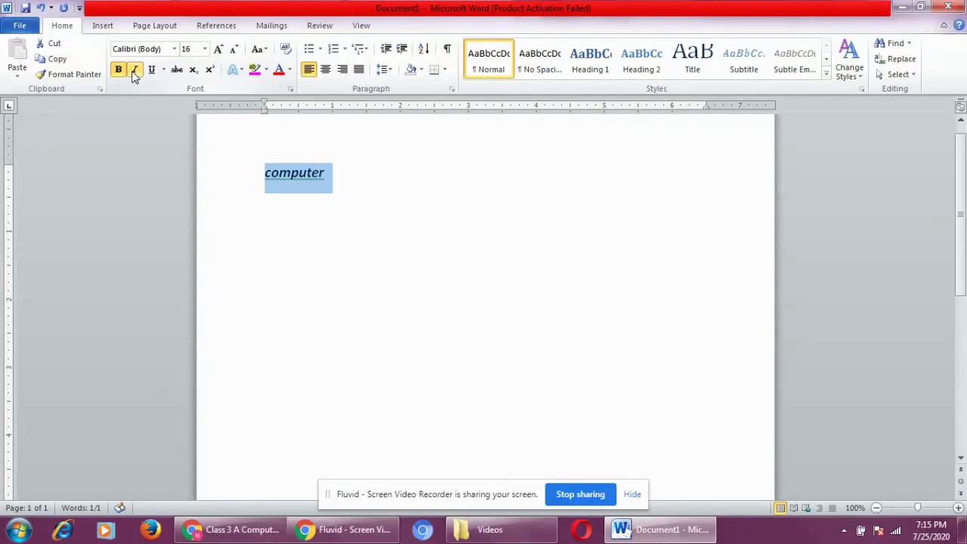
{"action": "left_click", "coordinate": [151, 71]}
{"action": "left_click", "coordinate": [204, 49]}
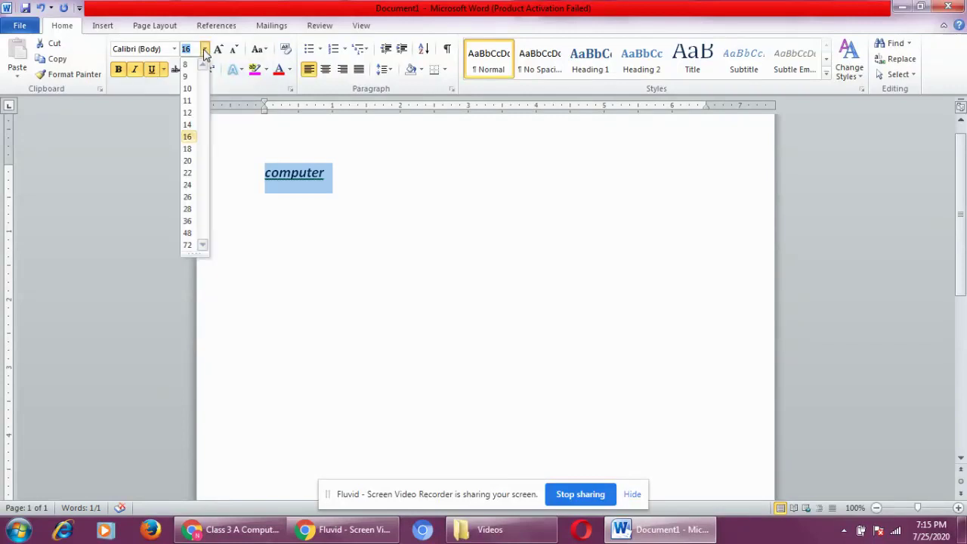
{"action": "left_click", "coordinate": [191, 247]}
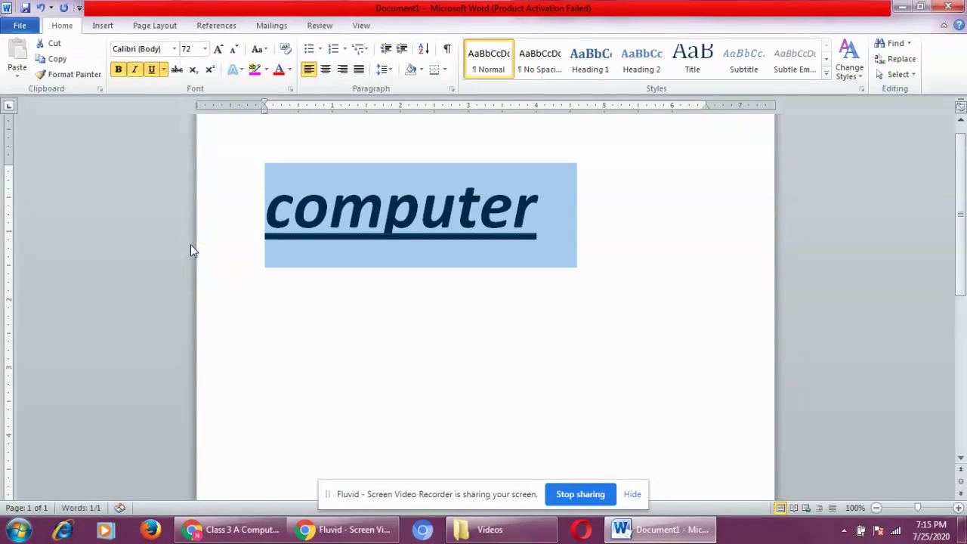
Step: Toggle underline, italic and bold off, then reapply bold, italic and underline
{"action": "left_click", "coordinate": [152, 70]}
{"action": "left_click", "coordinate": [135, 69]}
{"action": "left_click", "coordinate": [119, 70]}
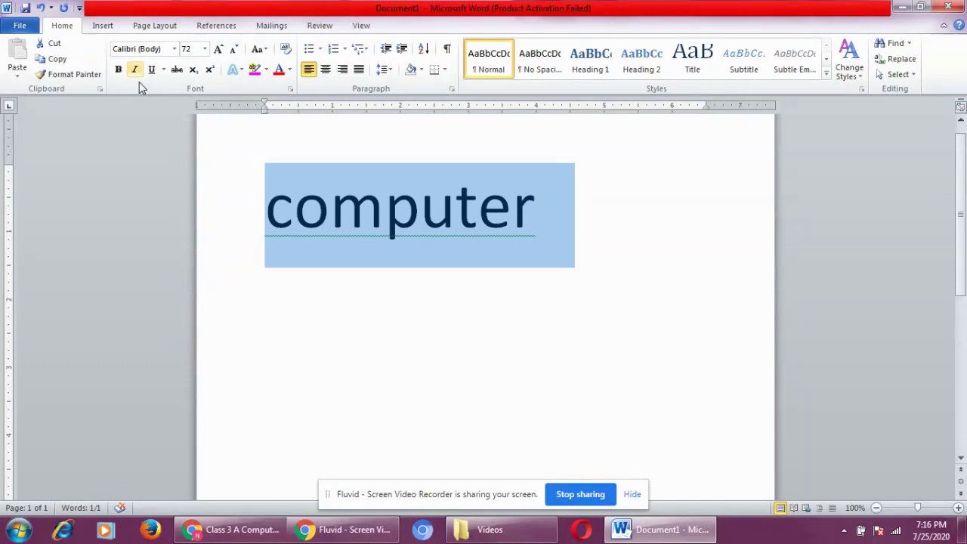
{"action": "left_click", "coordinate": [119, 70]}
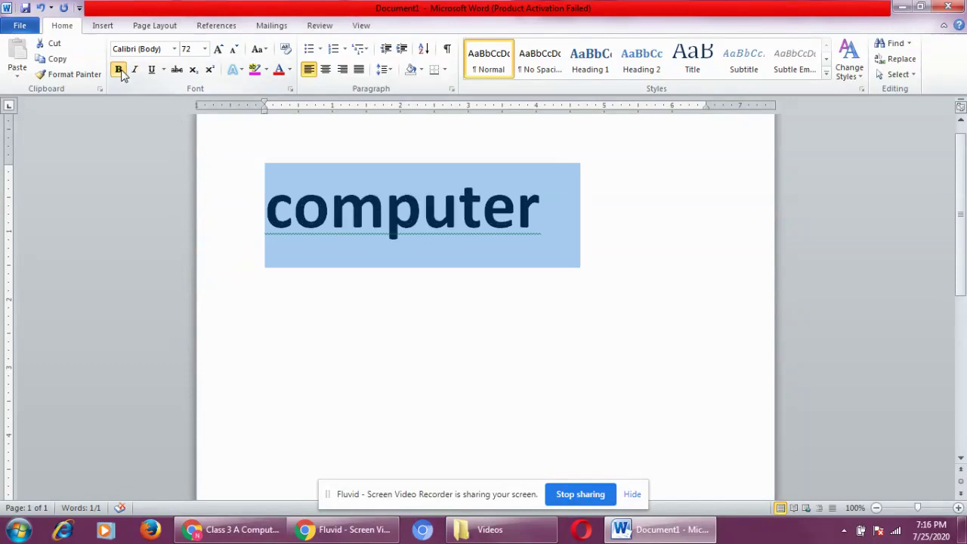
{"action": "left_click", "coordinate": [135, 70]}
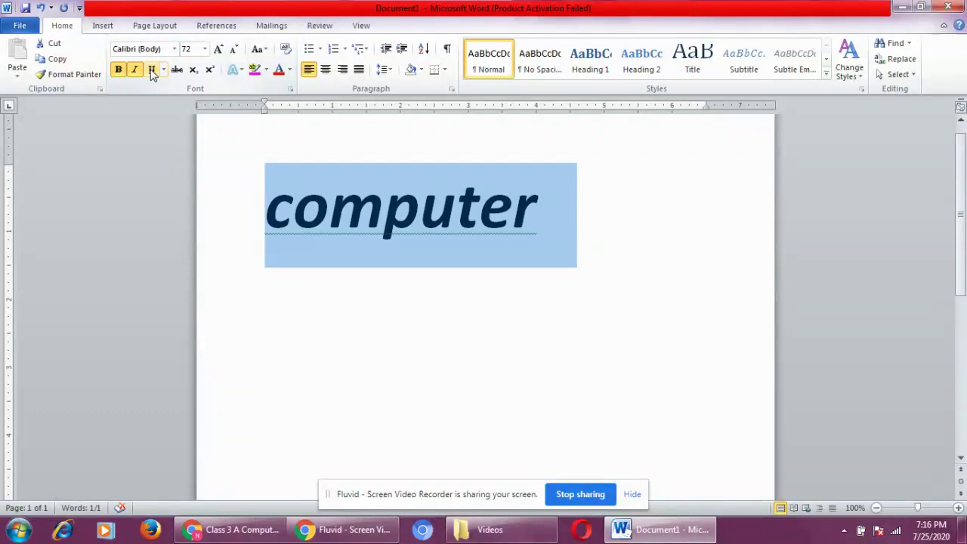
{"action": "left_click", "coordinate": [151, 70]}
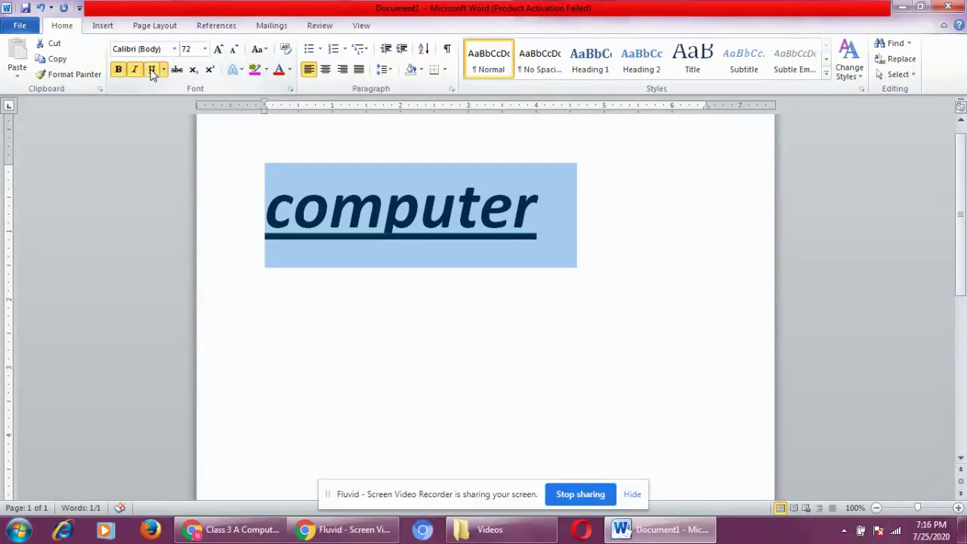